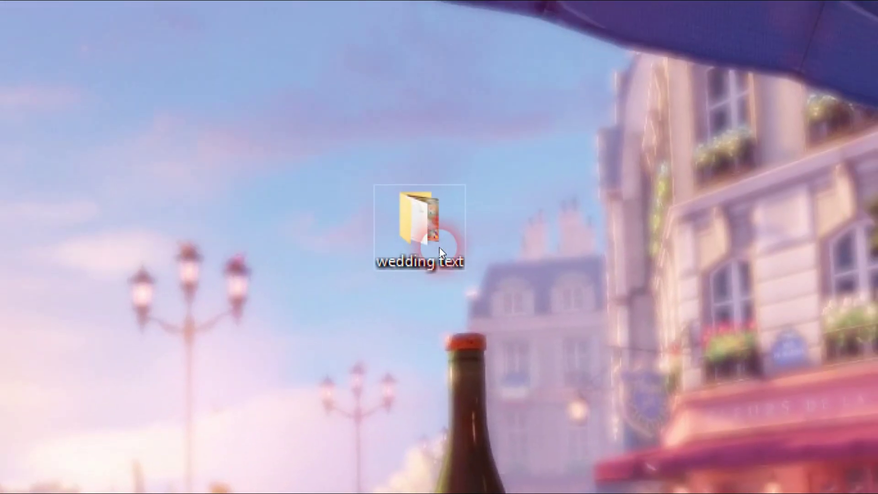
- Open the "wedding text" folder from the desktop
click(439, 248)
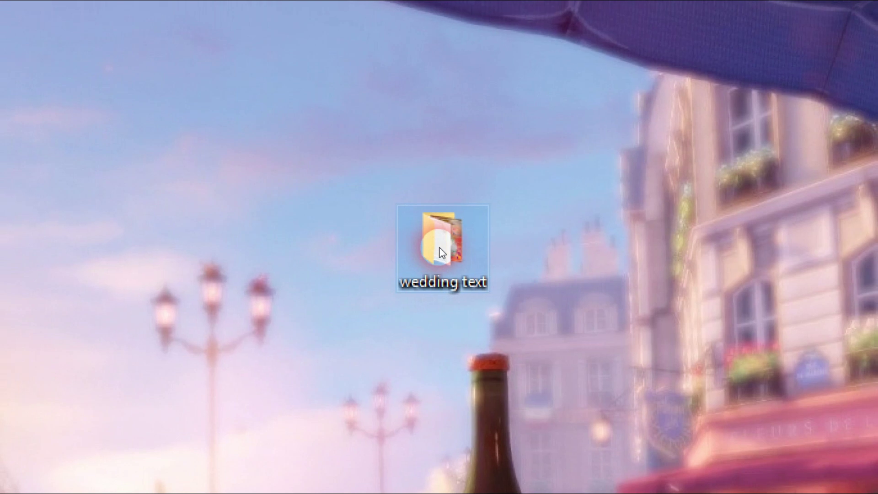
double_click(439, 247)
click(537, 320)
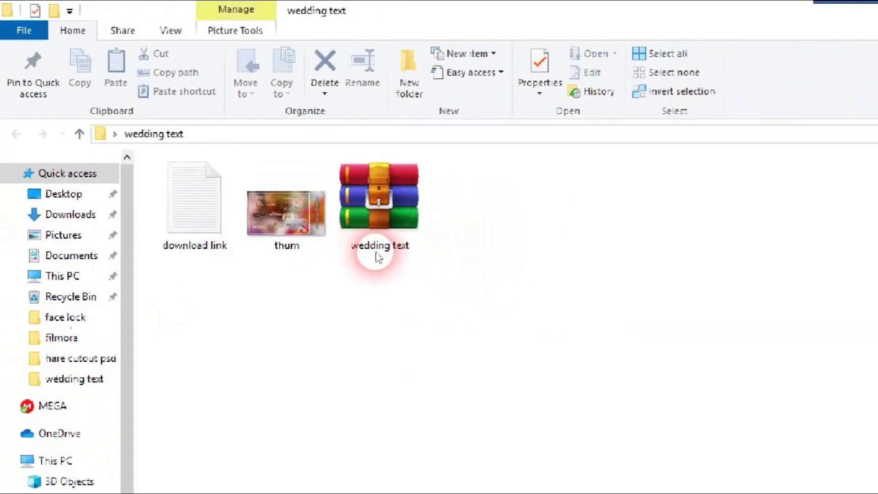
- Look over the thum image and the "wedding text" archive in the folder
drag(224, 177, 214, 266)
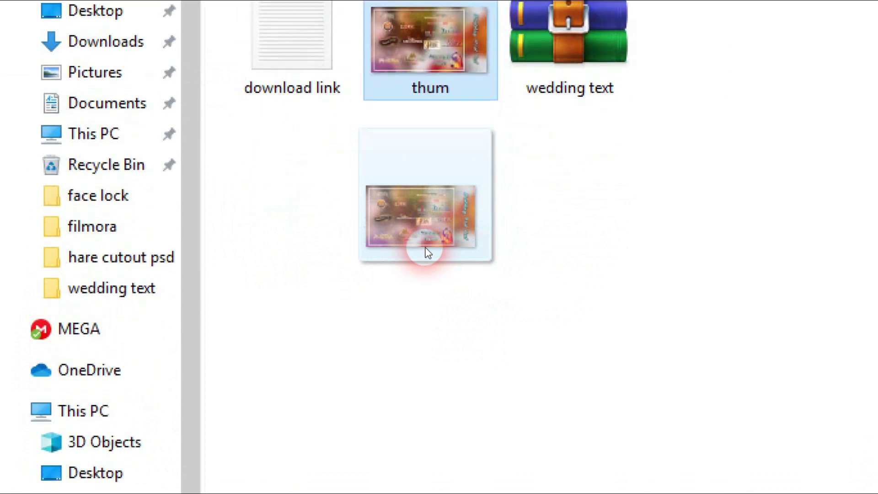
mouse_move(427, 253)
mouse_down()
mouse_move(425, 229)
mouse_move(437, 237)
mouse_move(436, 89)
mouse_move(435, 245)
mouse_up()
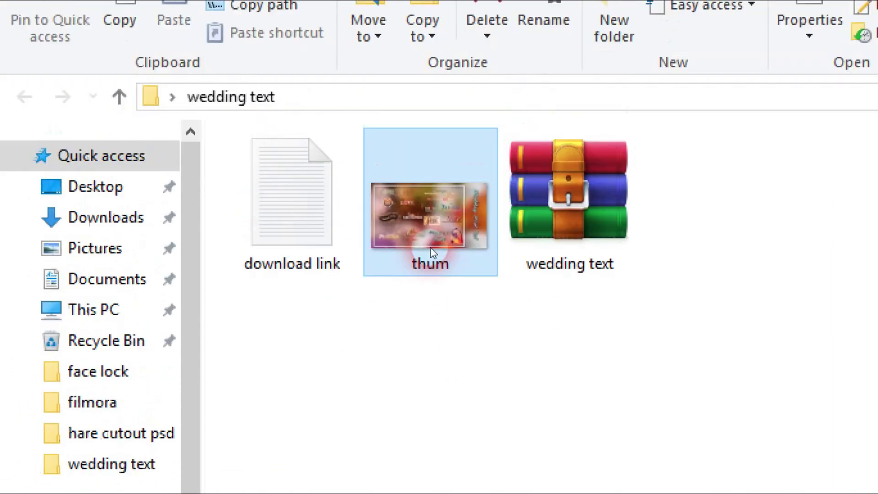
drag(446, 350, 433, 212)
click(583, 208)
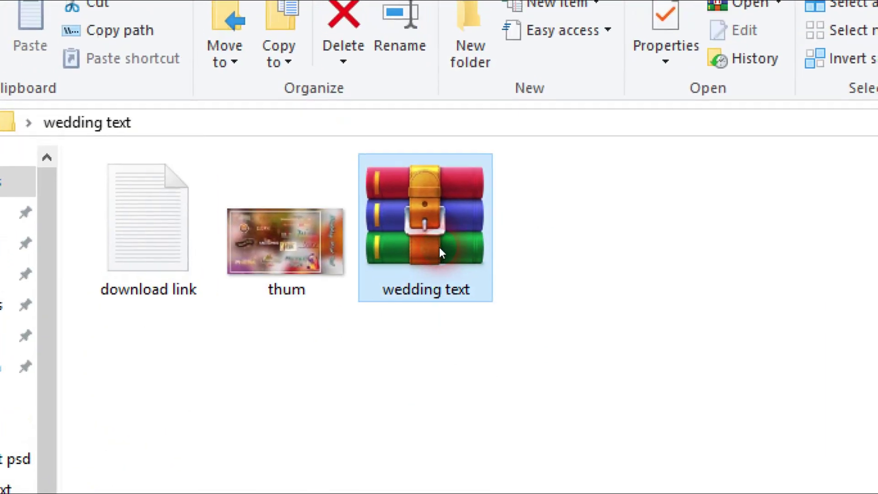
mouse_move(439, 251)
mouse_down()
mouse_move(566, 401)
mouse_move(491, 406)
mouse_move(462, 295)
mouse_move(439, 247)
mouse_up()
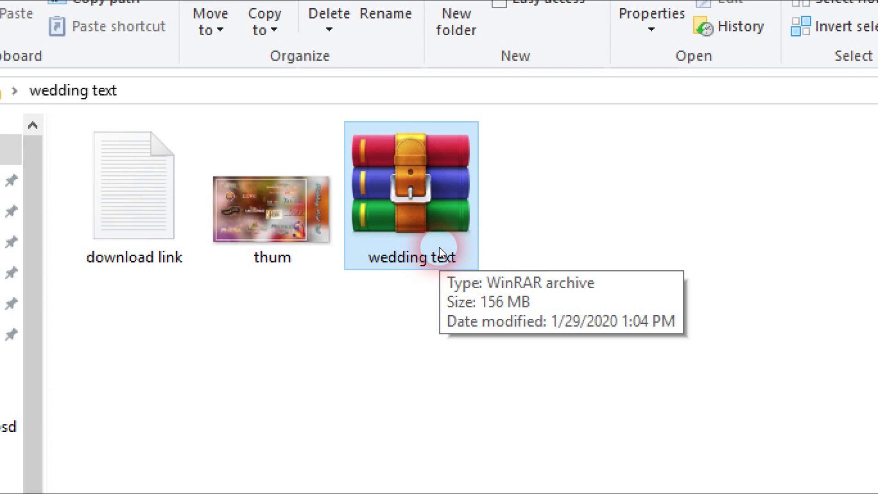
- Open the "download link" text file and copy the URL it contains
click(149, 234)
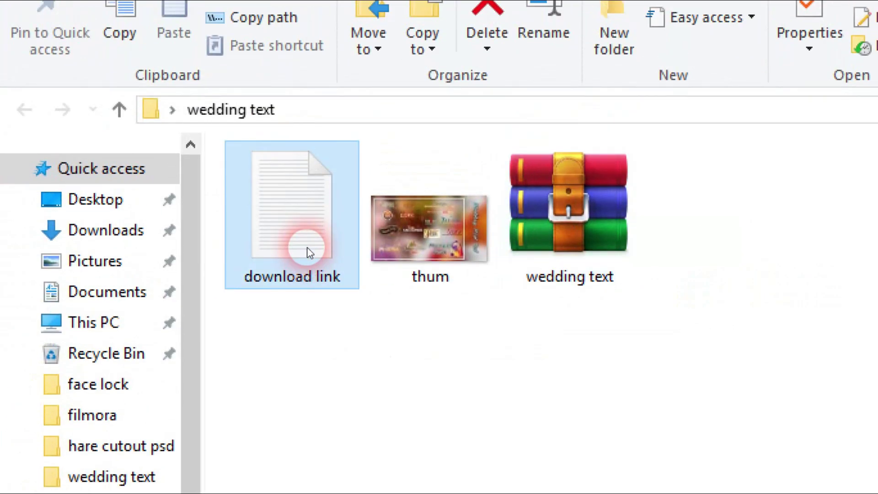
double_click(307, 251)
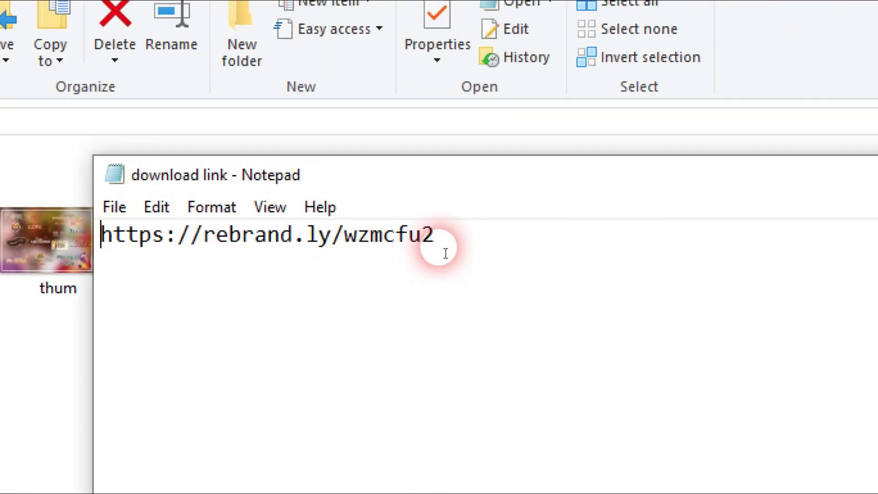
drag(817, 241, 564, 242)
drag(445, 253, 355, 238)
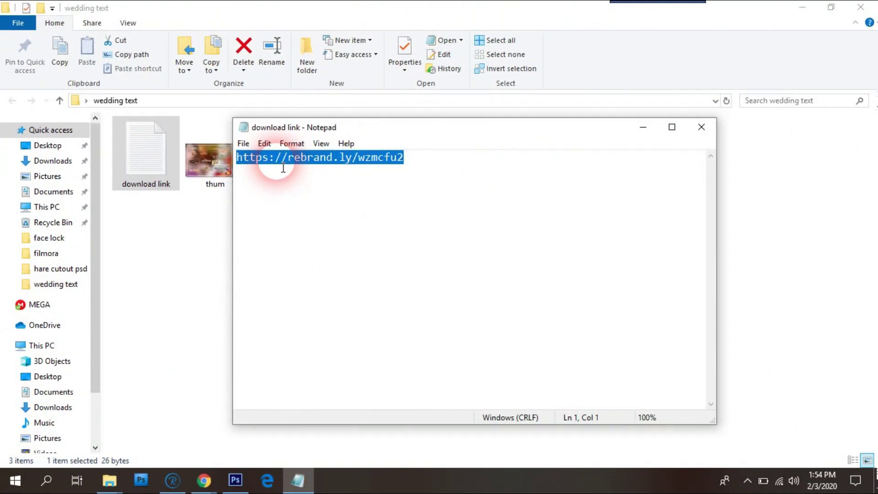
right_click(284, 167)
click(331, 201)
click(330, 206)
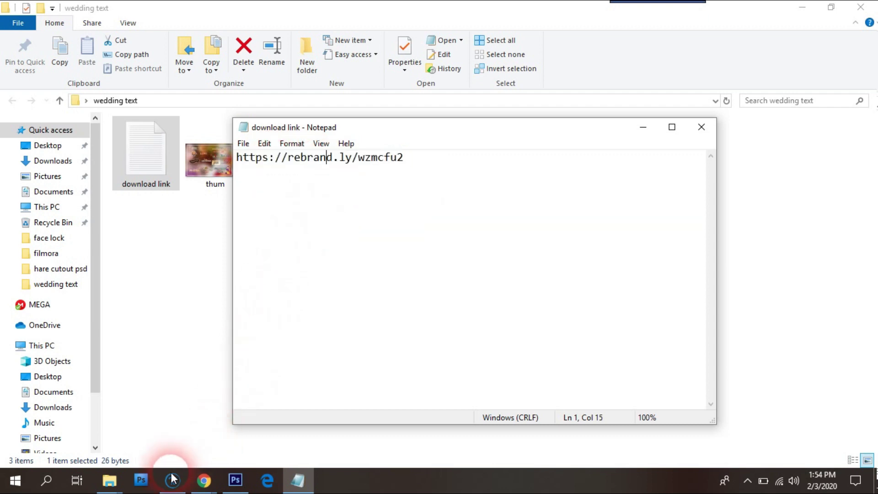
- Switch to Chrome and read the title, description and sample heading of the "Wedding Psd Text+Clip-art free" blog post
click(203, 480)
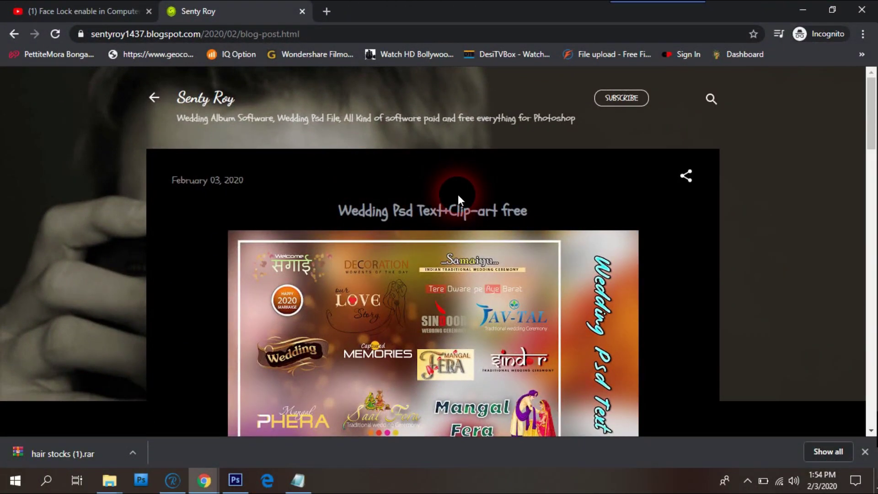
click(561, 247)
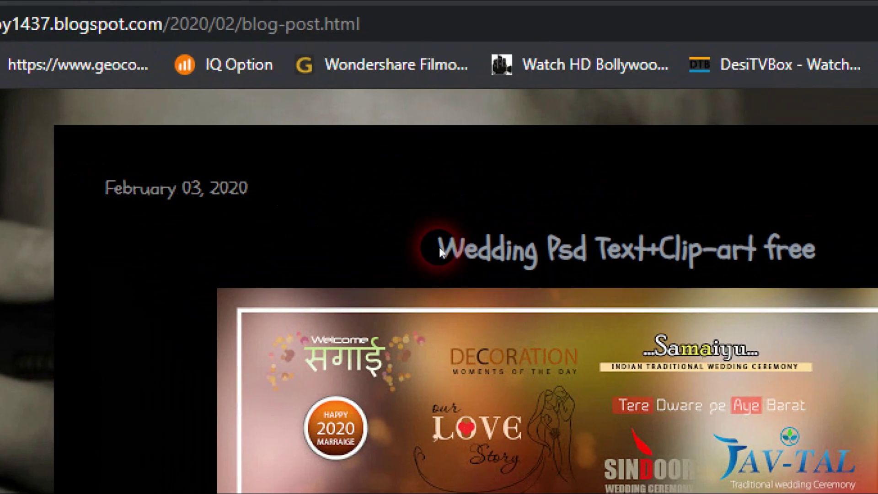
drag(438, 246, 816, 237)
click(673, 275)
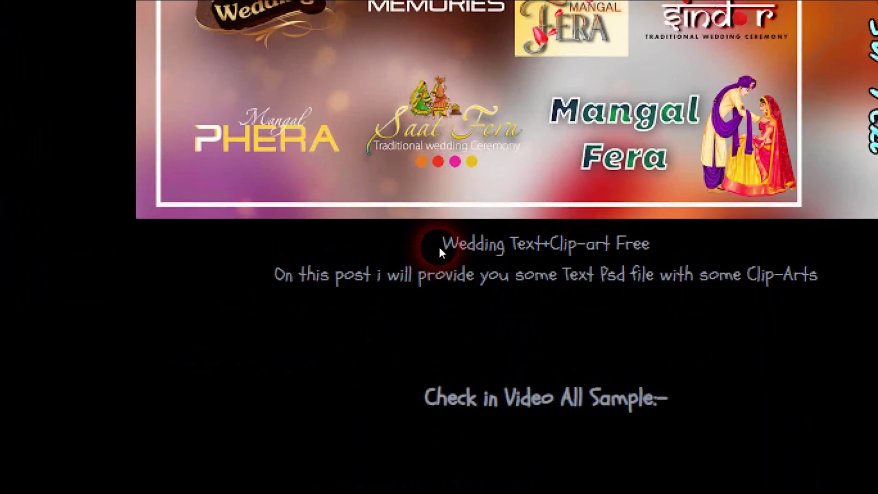
drag(441, 246, 808, 276)
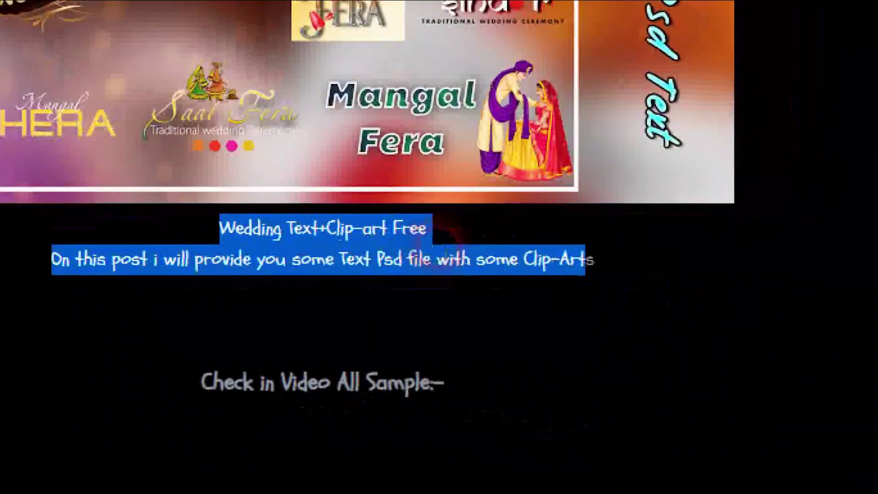
click(630, 252)
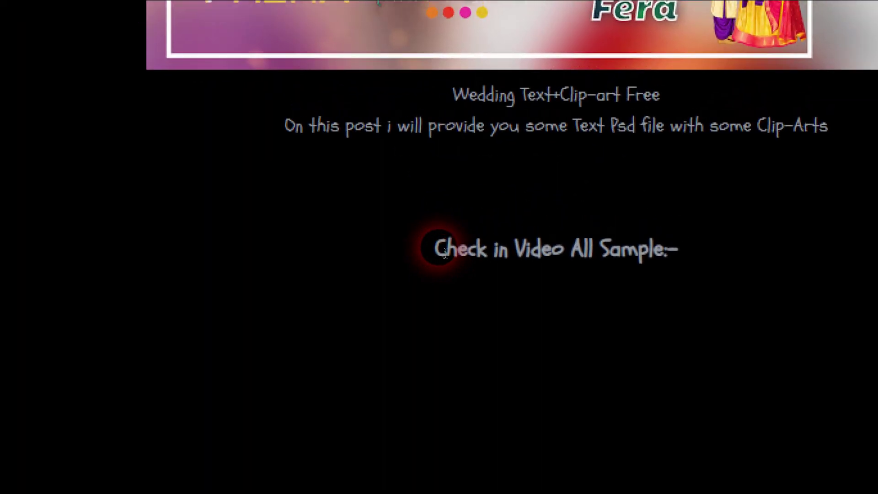
drag(445, 254, 678, 275)
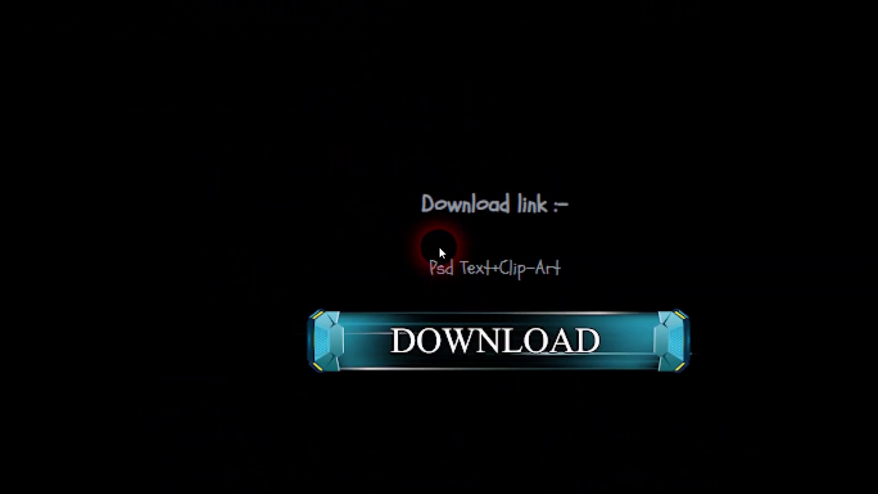
- Open the blog post's Psd Text+Clip-Art download link to reach wedding text.rar on Google Drive
drag(423, 208, 590, 212)
click(429, 271)
drag(440, 251, 573, 251)
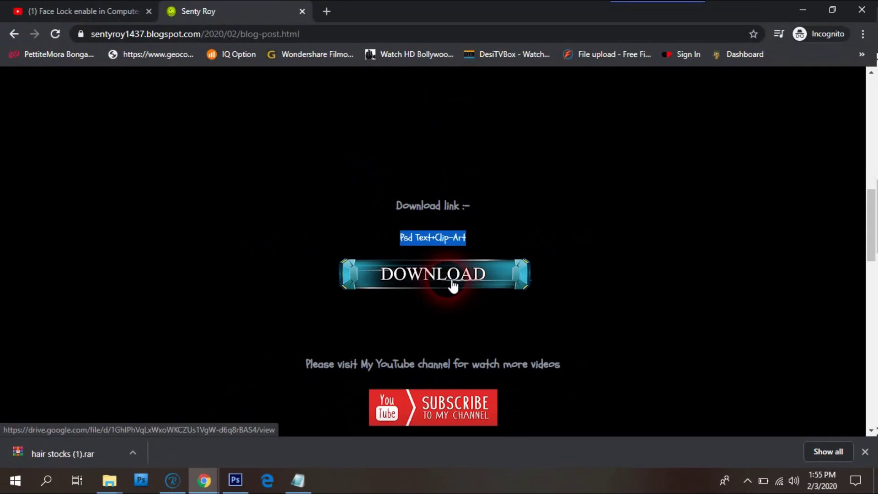
click(444, 283)
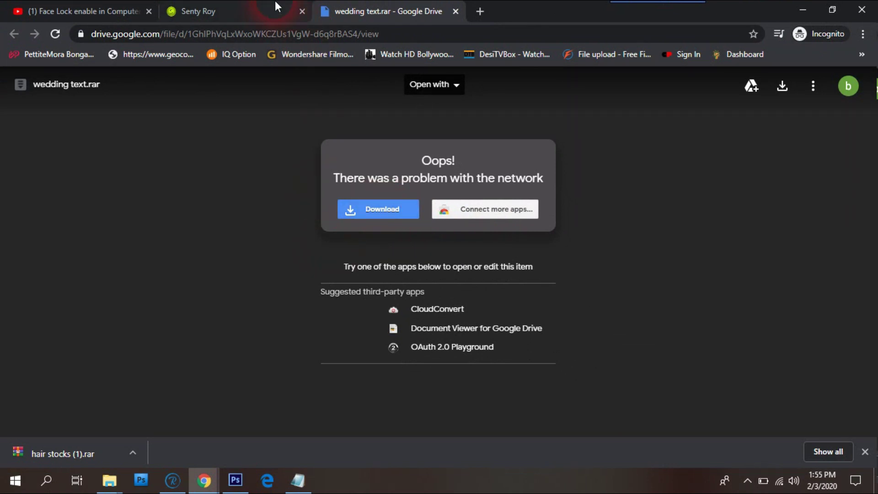
- Return to the blog post and open the author's YouTube channel through the subscribe banner
click(235, 7)
click(462, 238)
scroll(499, 236, down, 4)
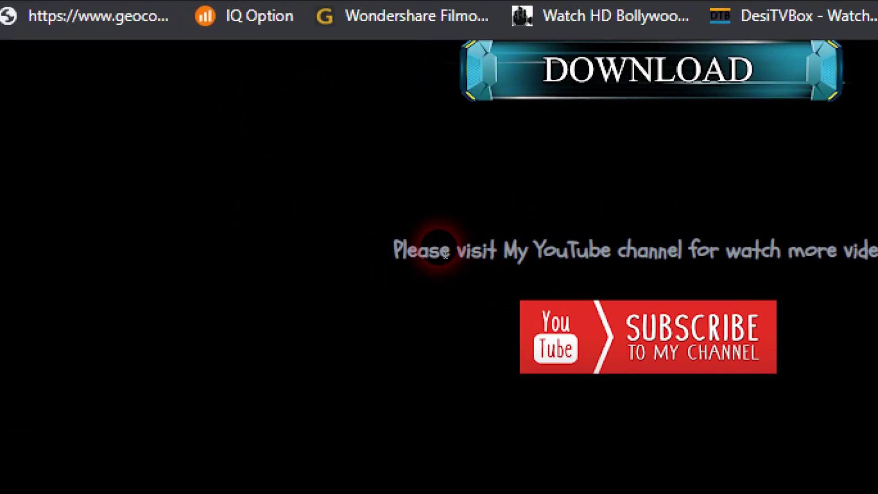
drag(395, 249, 877, 250)
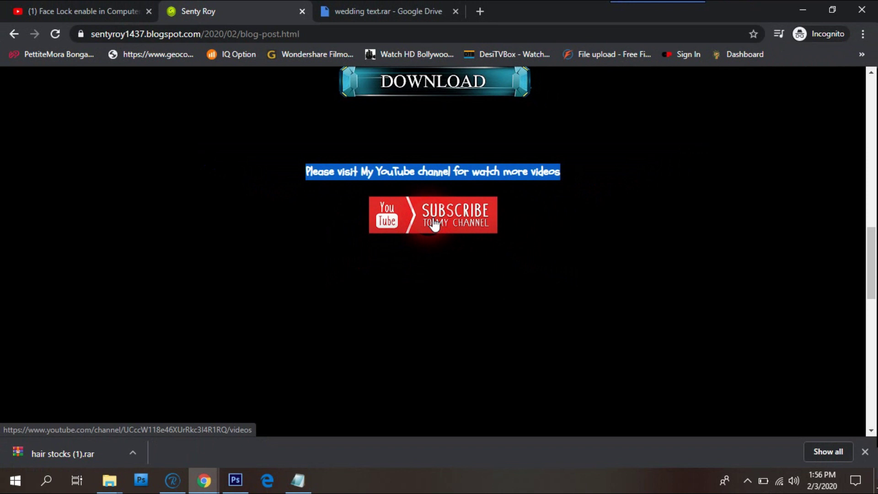
click(434, 224)
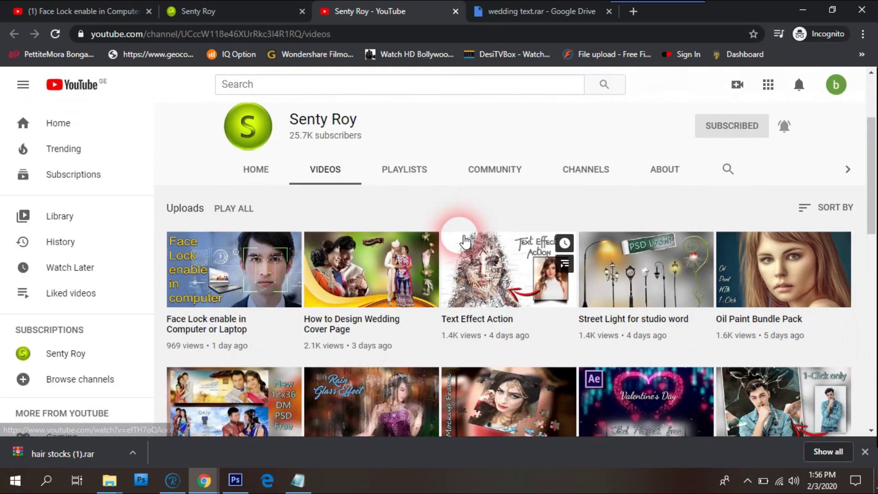
- Browse the channel's uploaded videos and close the channel page
scroll(465, 241, down, 6)
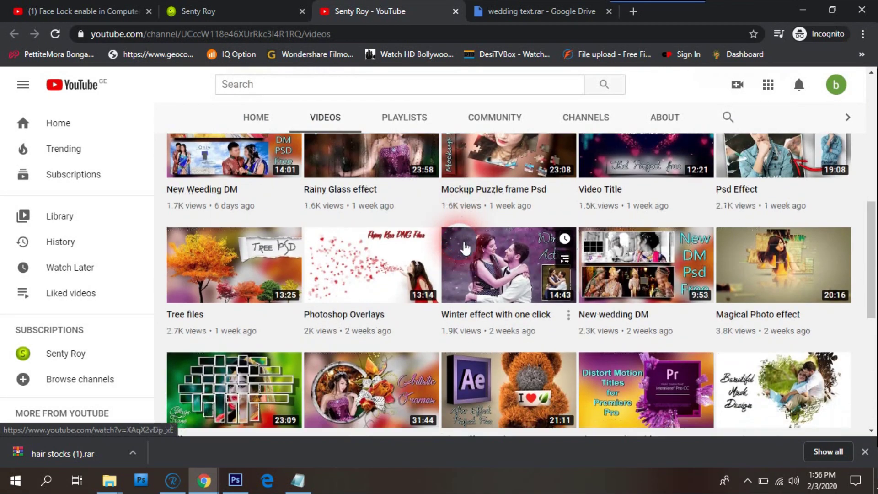
scroll(465, 248, down, 3)
scroll(465, 247, up, 5)
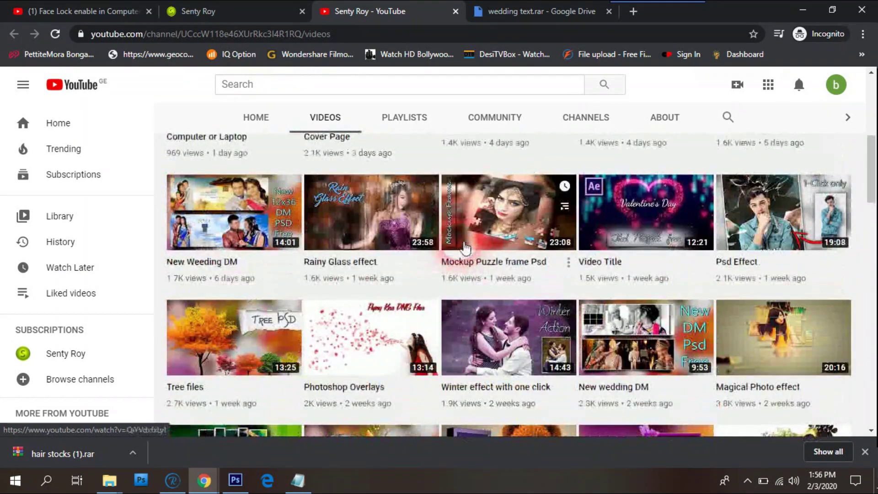
scroll(465, 247, up, 7)
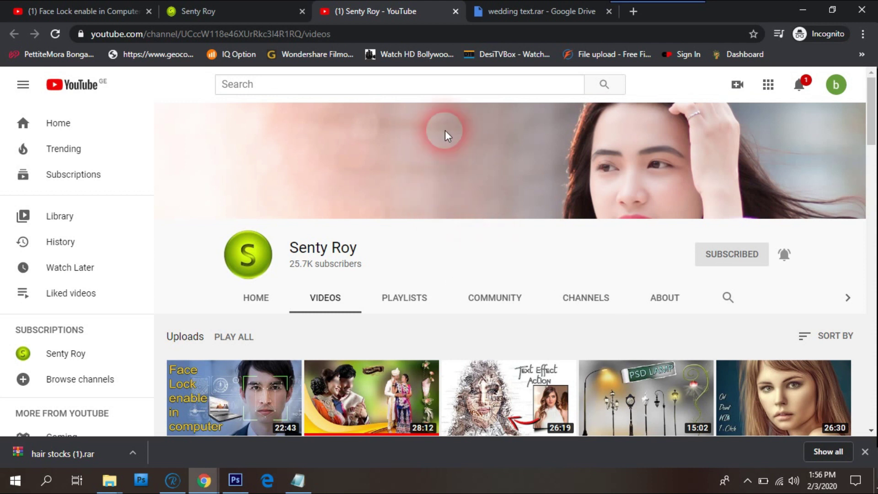
click(454, 11)
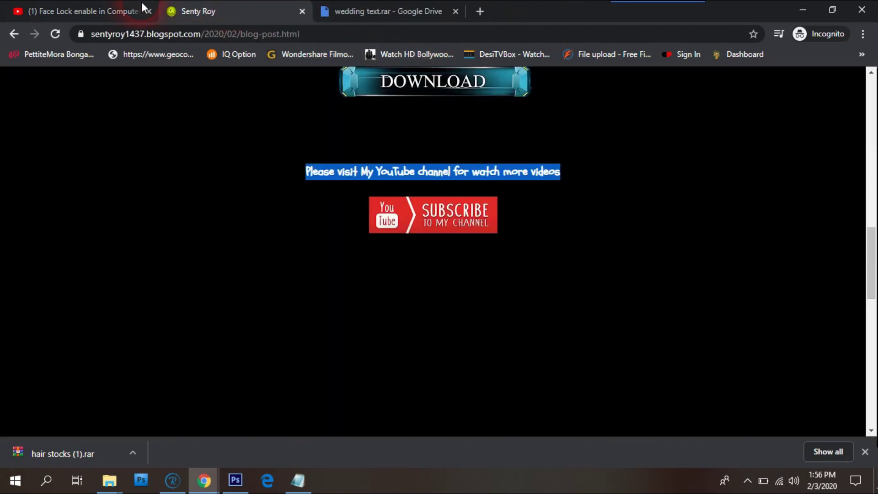
- Switch to the "Face Lock enable in Computer or Laptop" video and unsubscribe from its channel
click(133, 6)
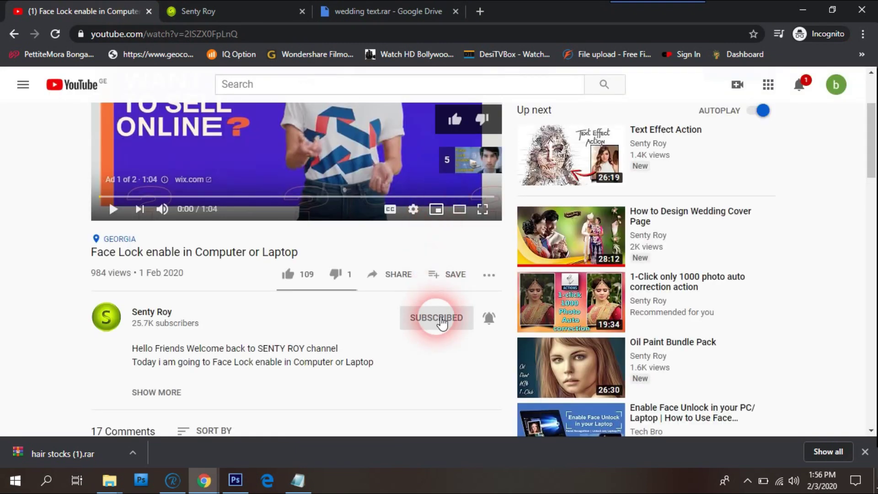
click(438, 317)
click(482, 277)
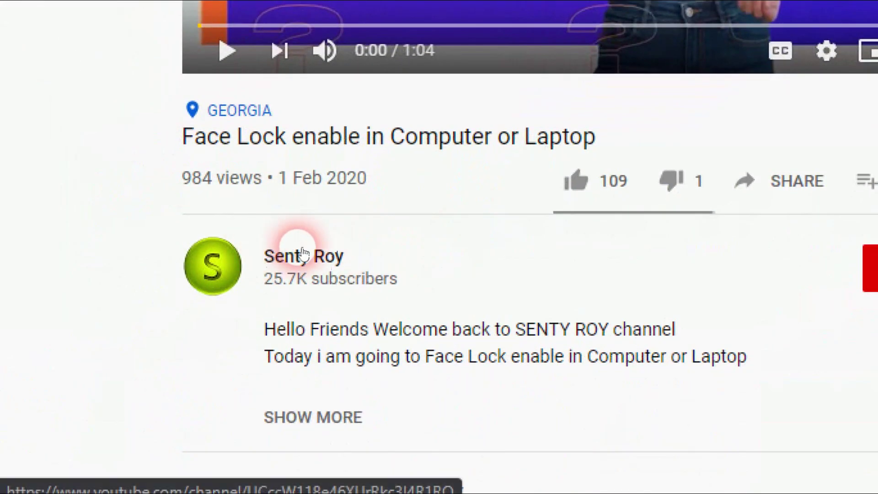
- Subscribe to the video's channel and set its notifications to All
drag(371, 256, 261, 255)
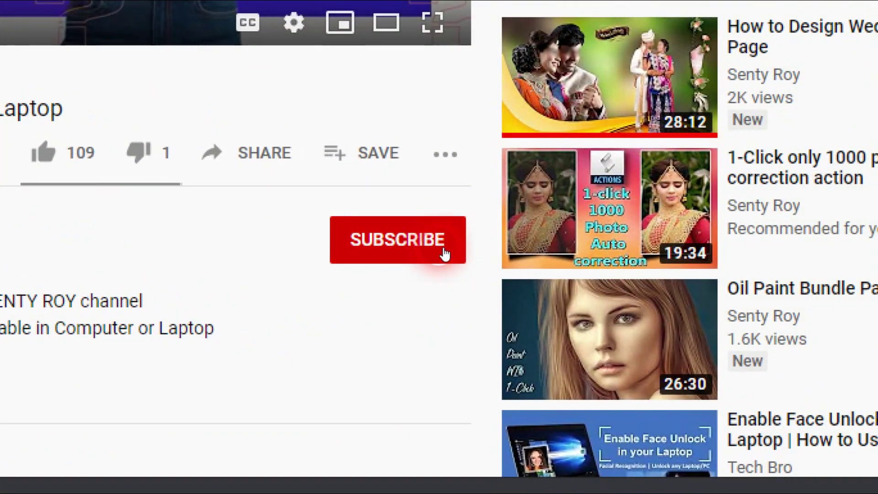
click(443, 254)
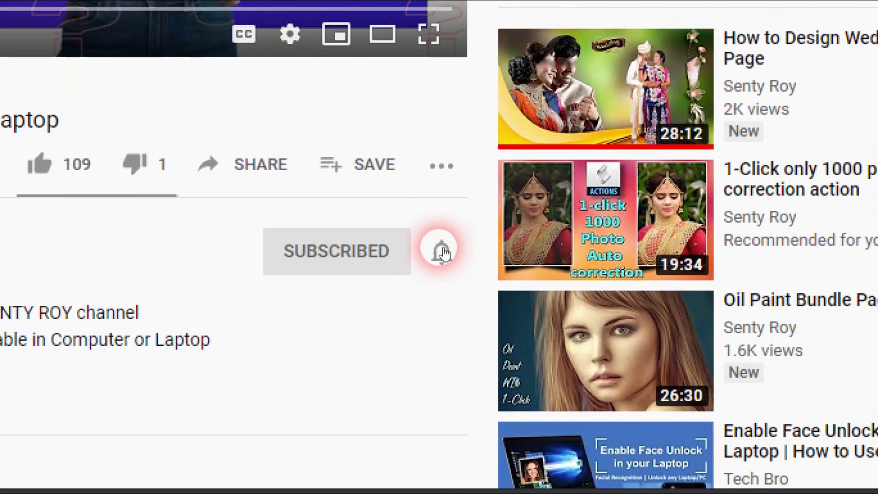
click(438, 241)
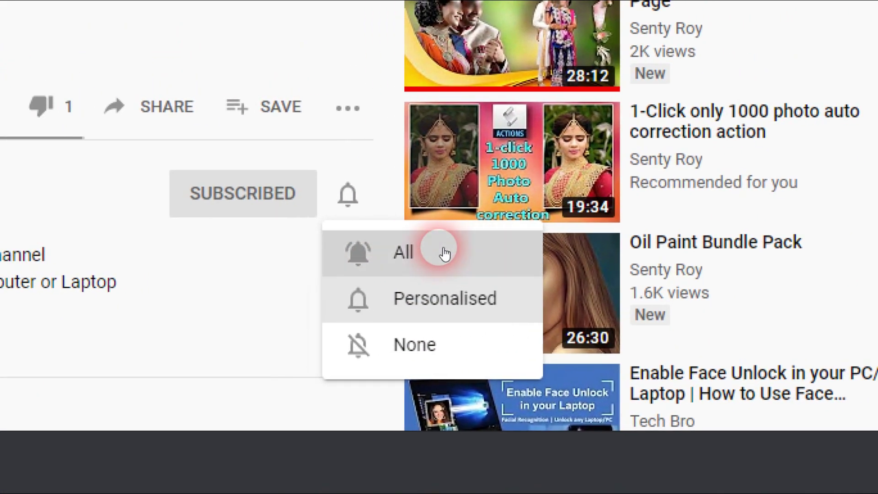
click(444, 253)
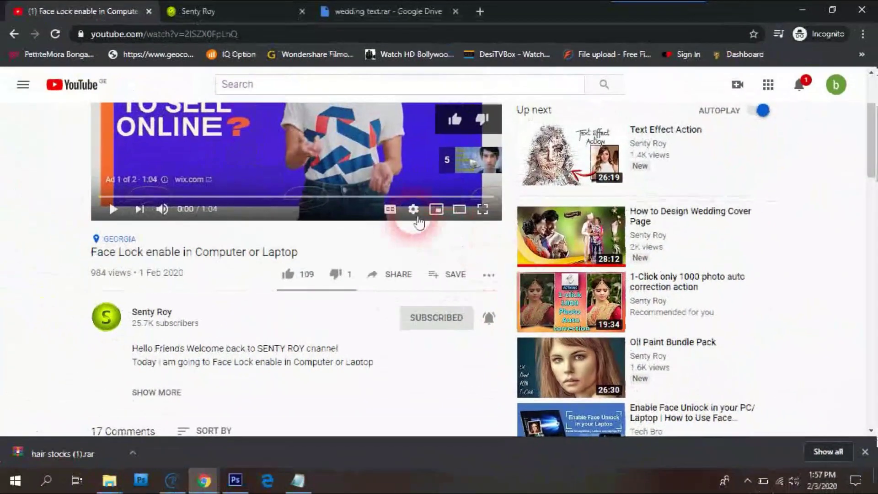
- Minimize the browser and the text file, and open the "wedding text" archive in WinRAR
click(803, 9)
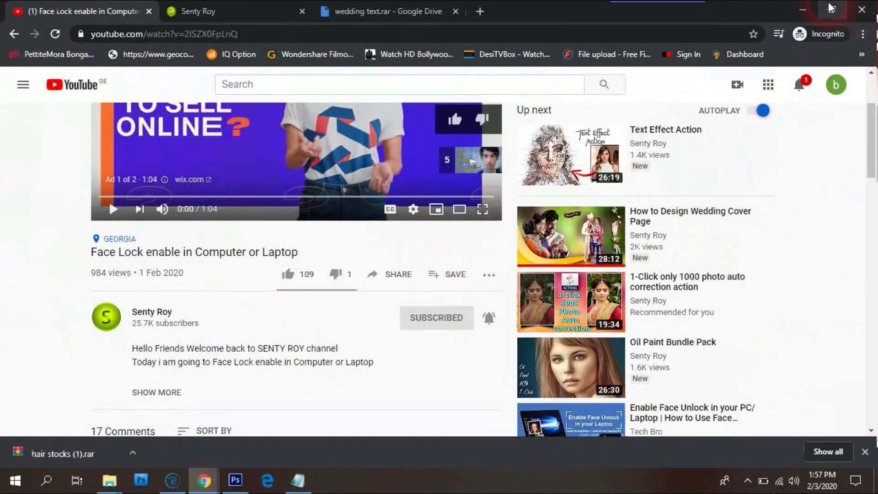
click(645, 129)
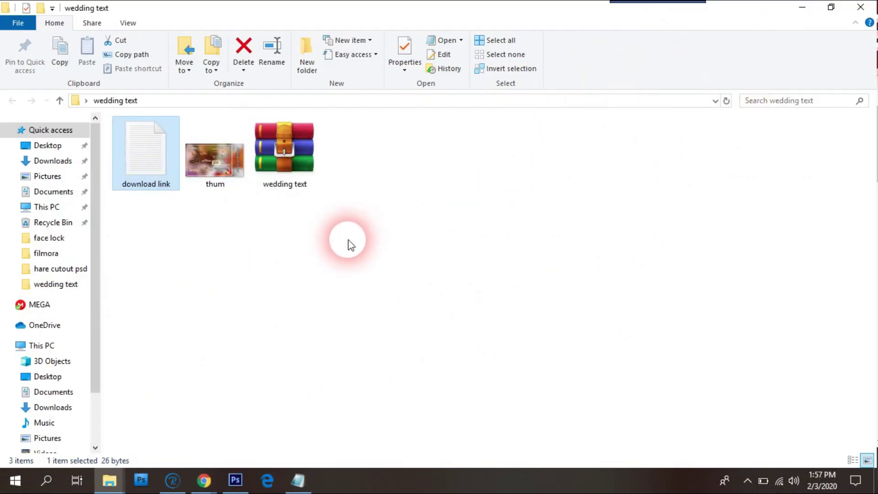
click(285, 155)
drag(286, 155, 296, 190)
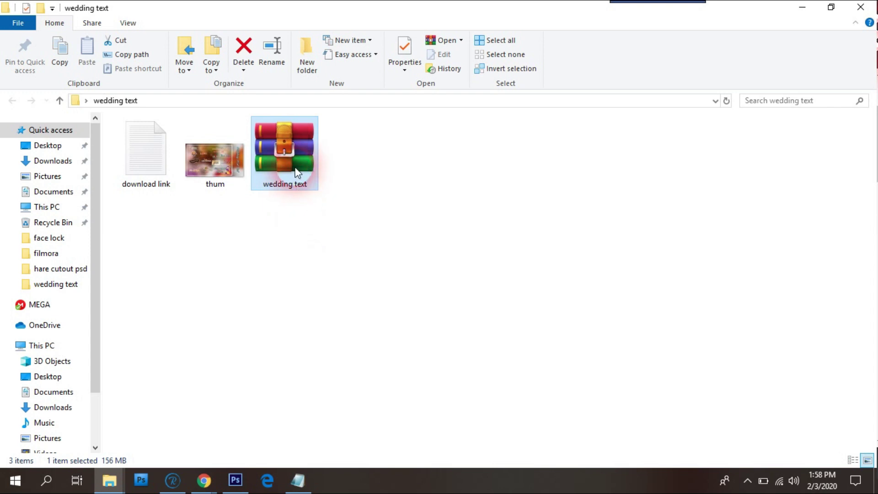
double_click(296, 173)
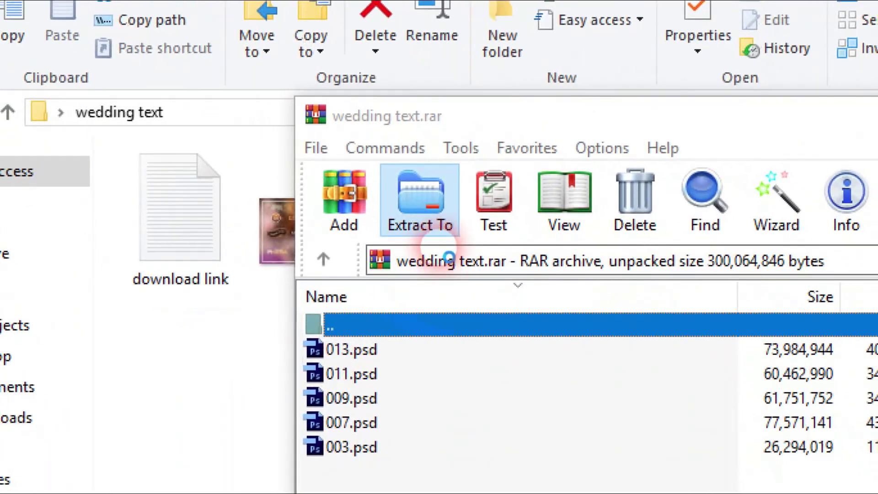
- Extract the "wedding text" archive into a "wedding text" subfolder and close WinRAR
click(482, 114)
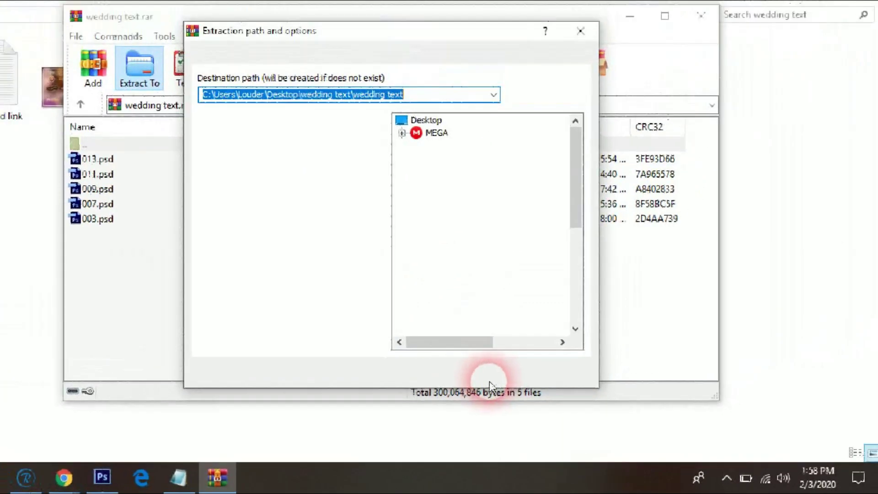
click(487, 419)
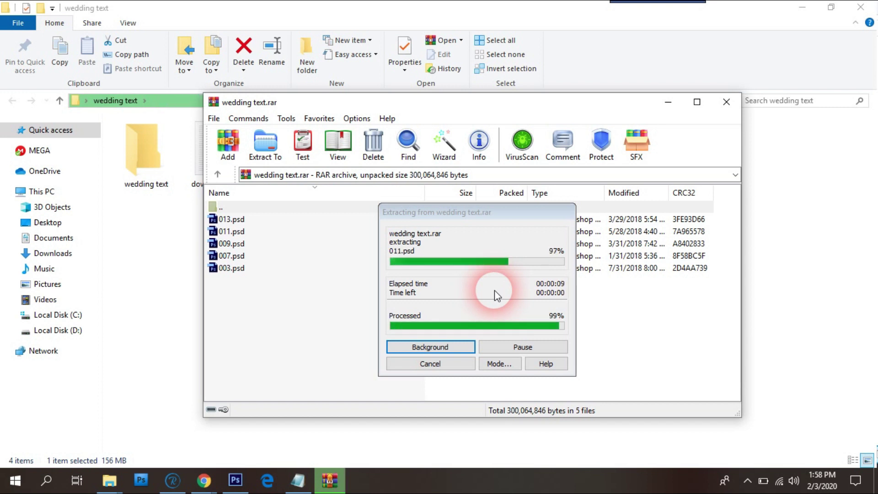
click(725, 103)
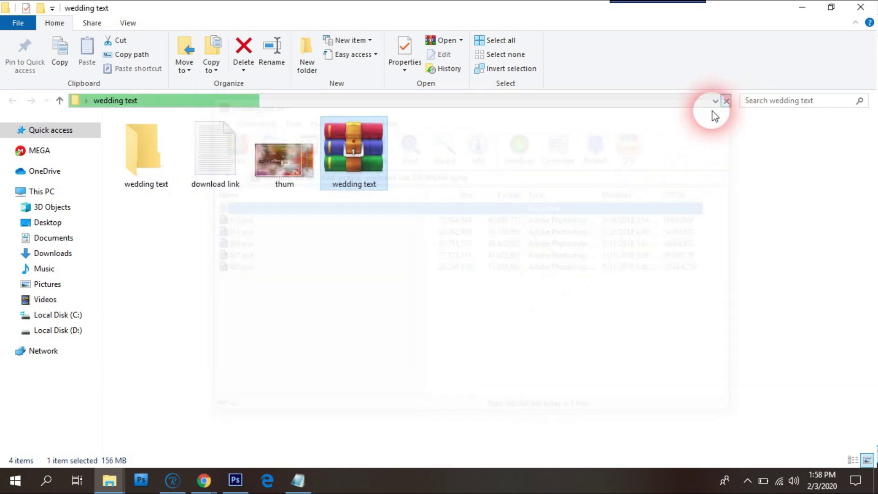
- Check the size of the extracted "wedding text" folder in its properties and close them
click(136, 169)
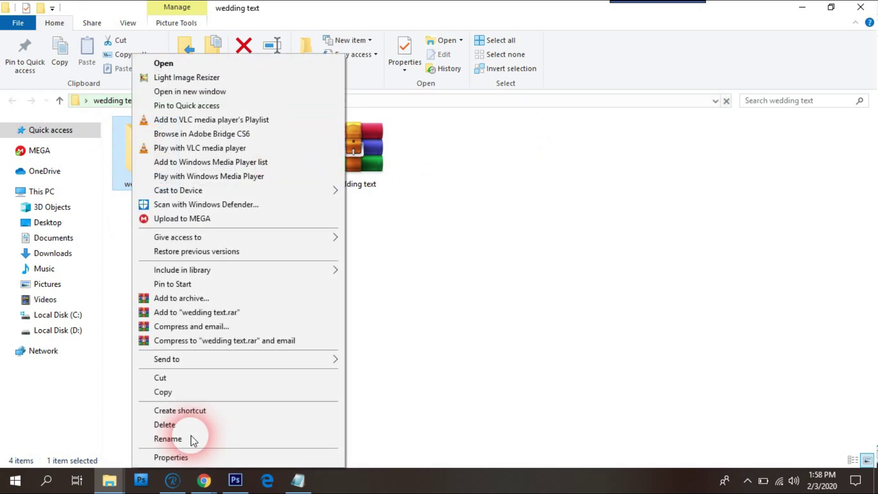
click(191, 456)
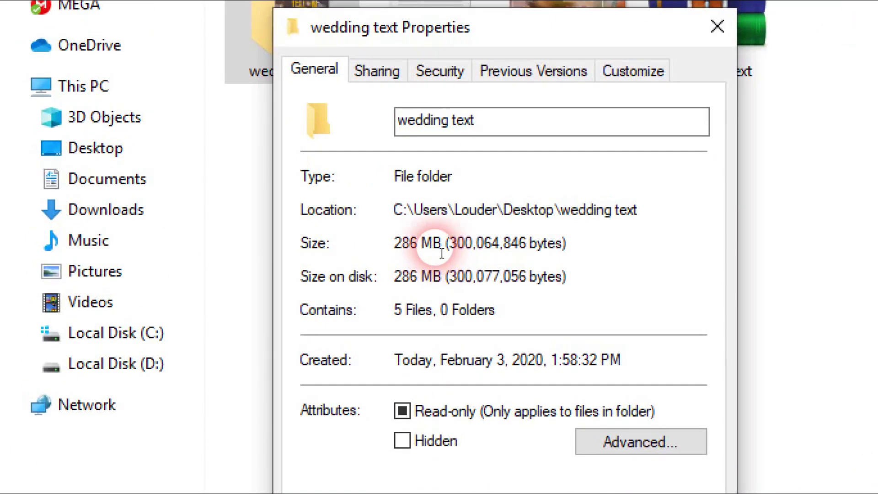
drag(441, 253, 392, 245)
click(445, 252)
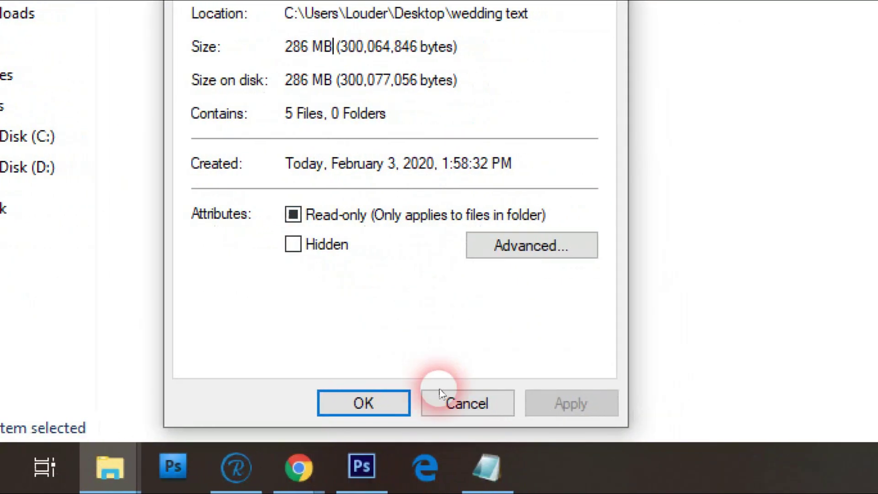
click(446, 397)
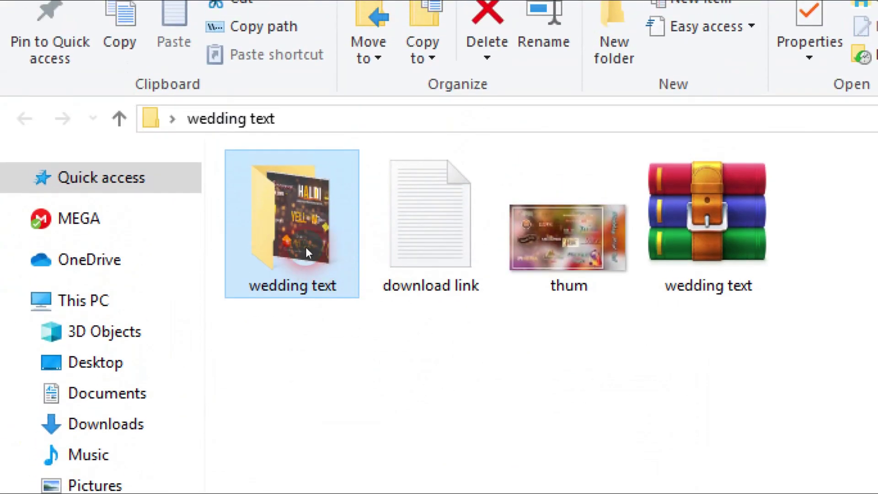
- Open the extracted "wedding text" folder and open 007.psd in Photoshop
double_click(306, 251)
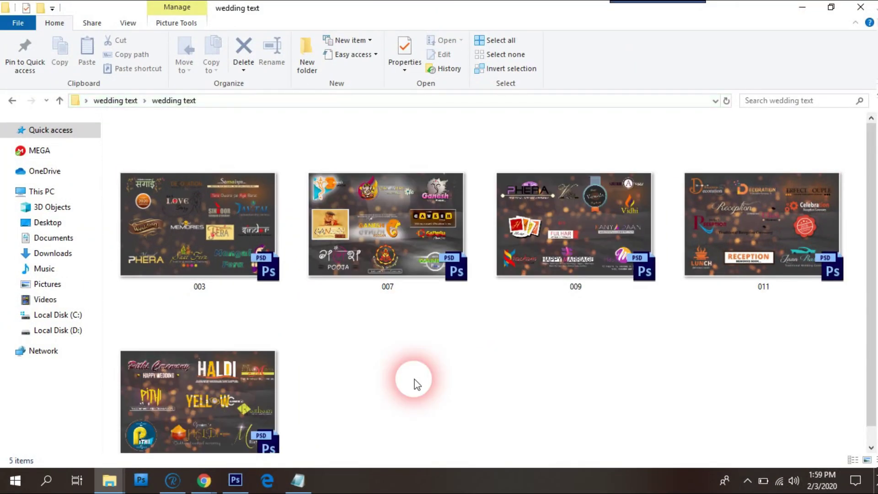
drag(216, 205, 271, 267)
drag(363, 231, 401, 291)
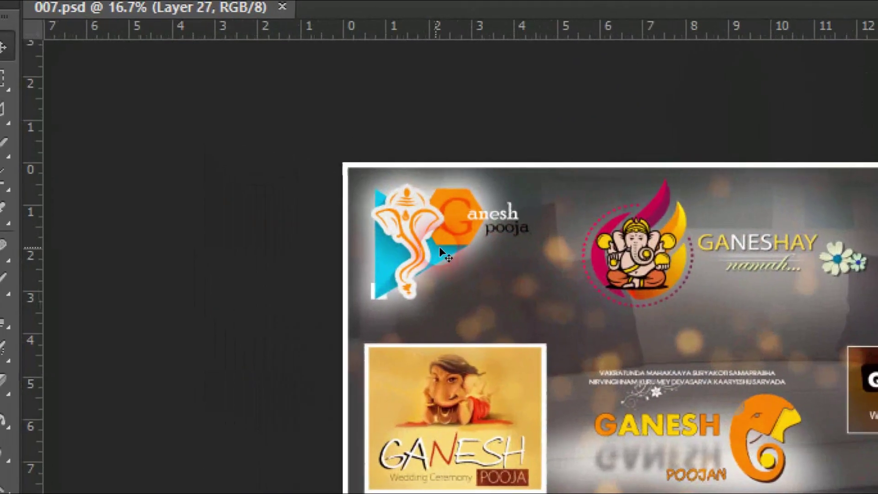
- Examine the Ganesh text and clip-art designs across the 007.psd canvas up close
key(ctrl+plus)
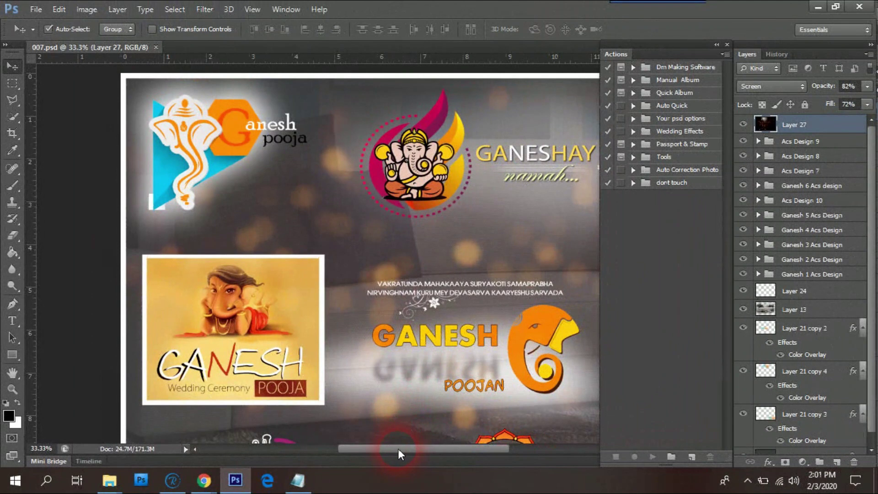
drag(399, 449, 467, 450)
scroll(326, 306, down, 3)
scroll(348, 337, down, 4)
scroll(372, 300, down, 2)
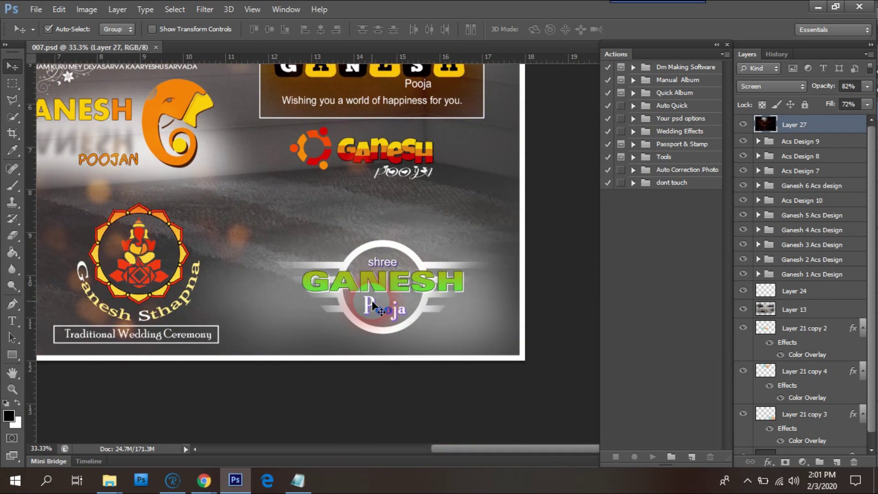
scroll(372, 306, up, 7)
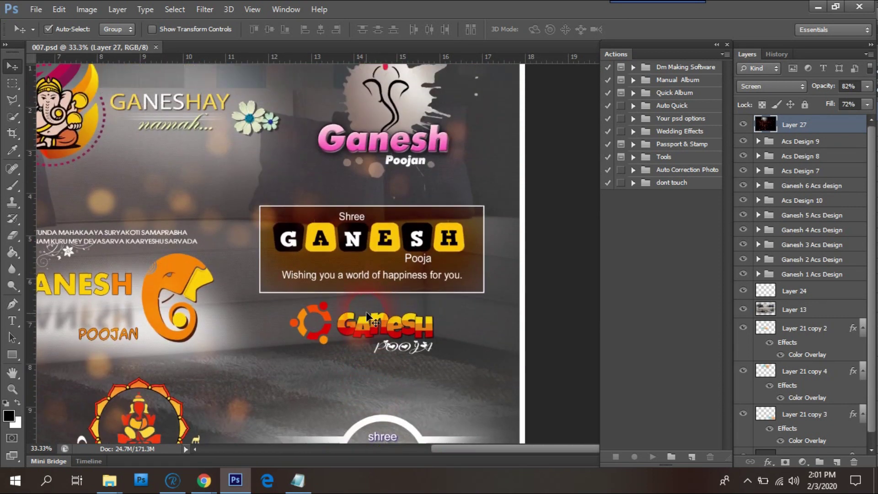
drag(280, 236, 458, 309)
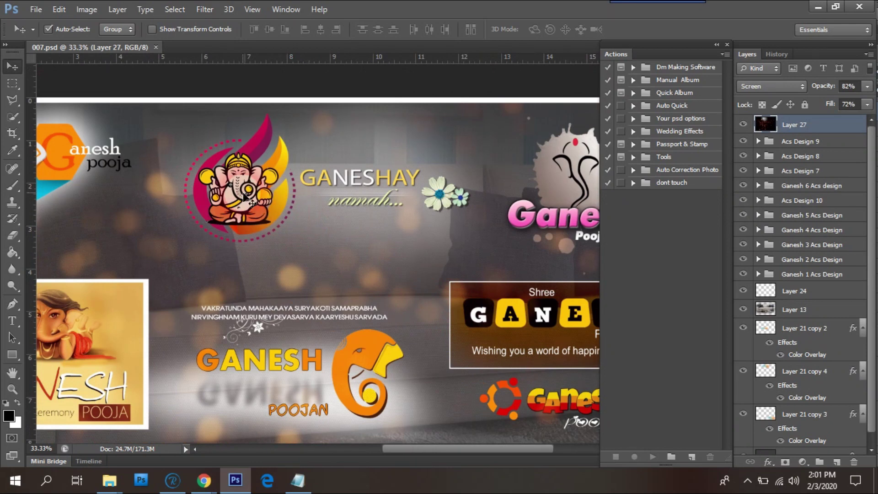
- Select the Ganeshay Namah artwork's Acs Design 7 group on the canvas and move it about 0.1 in right and 0.47 in down
right_click(262, 201)
click(262, 201)
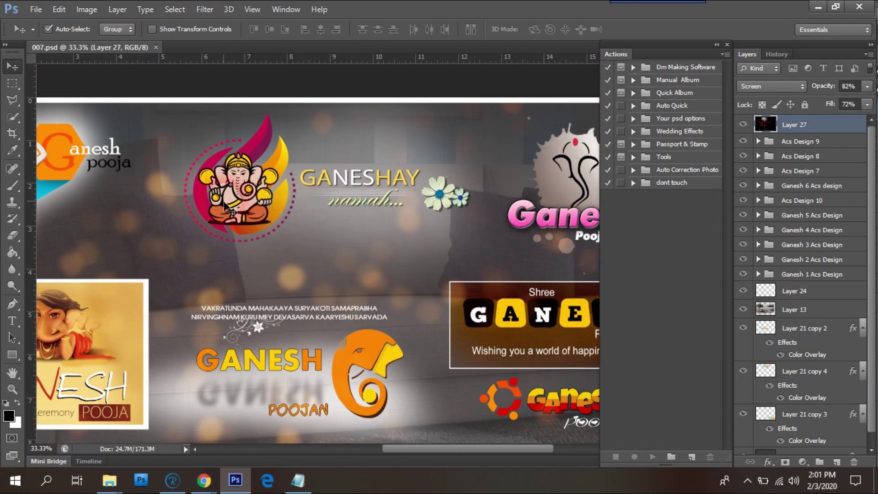
drag(206, 204, 246, 223)
right_click(254, 146)
click(276, 155)
mouse_move(263, 147)
mouse_down()
mouse_move(294, 181)
mouse_move(274, 253)
mouse_move(265, 152)
mouse_move(280, 185)
mouse_move(299, 164)
mouse_move(237, 127)
mouse_move(198, 142)
mouse_move(193, 182)
mouse_move(285, 147)
mouse_move(242, 133)
mouse_move(263, 167)
mouse_move(223, 164)
mouse_move(258, 164)
mouse_up()
right_click(260, 147)
click(283, 157)
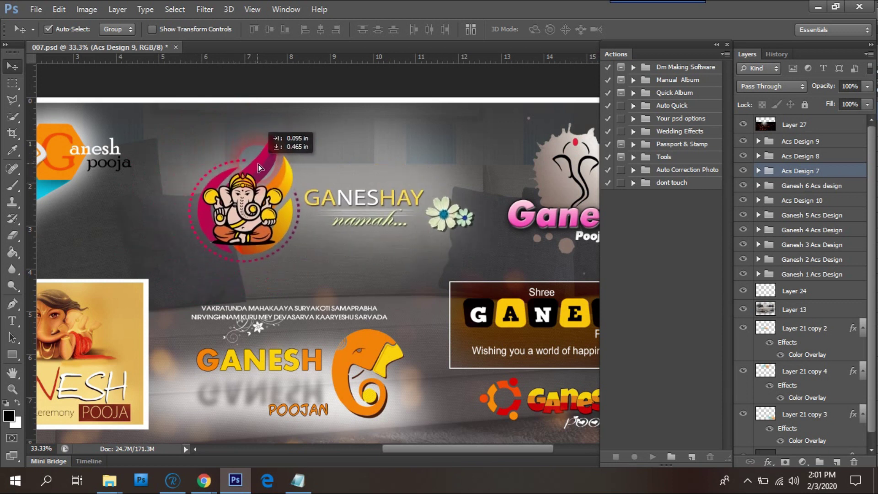
- Look over the remaining Ganesh designs on the canvas and close 007.psd without saving
drag(402, 288, 290, 290)
drag(387, 307, 273, 306)
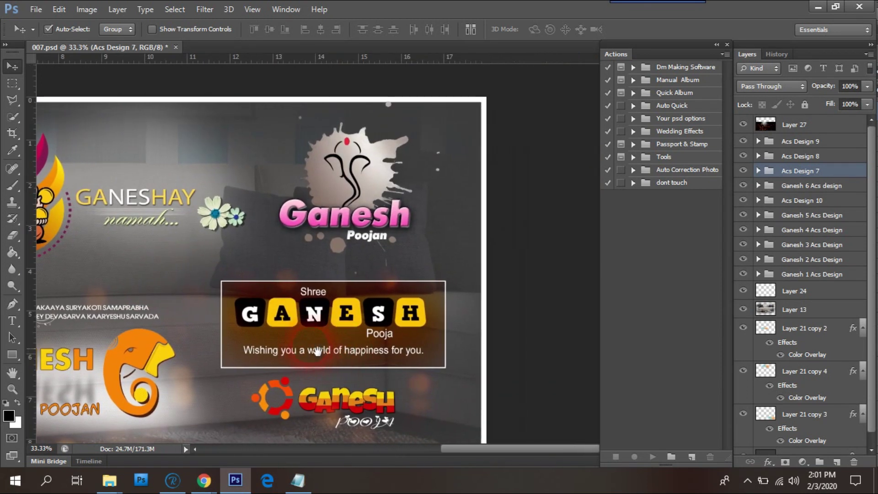
drag(318, 351, 405, 212)
drag(278, 327, 500, 245)
drag(257, 200, 325, 401)
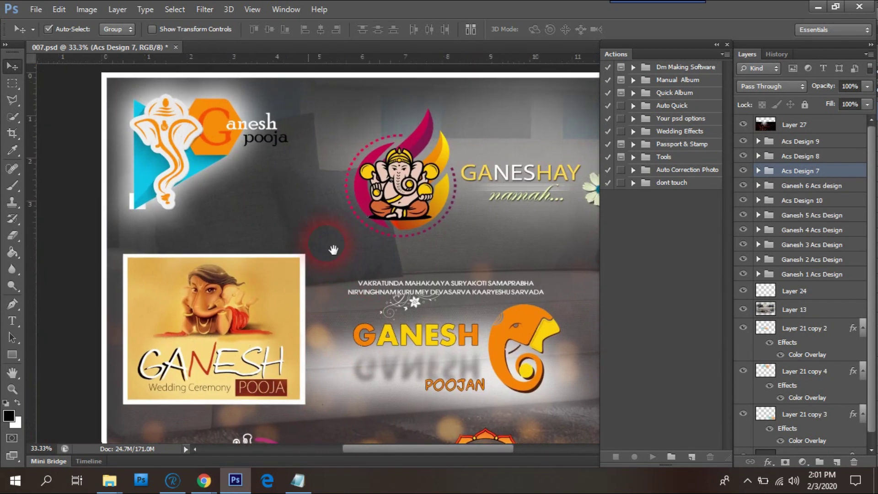
click(176, 47)
click(443, 188)
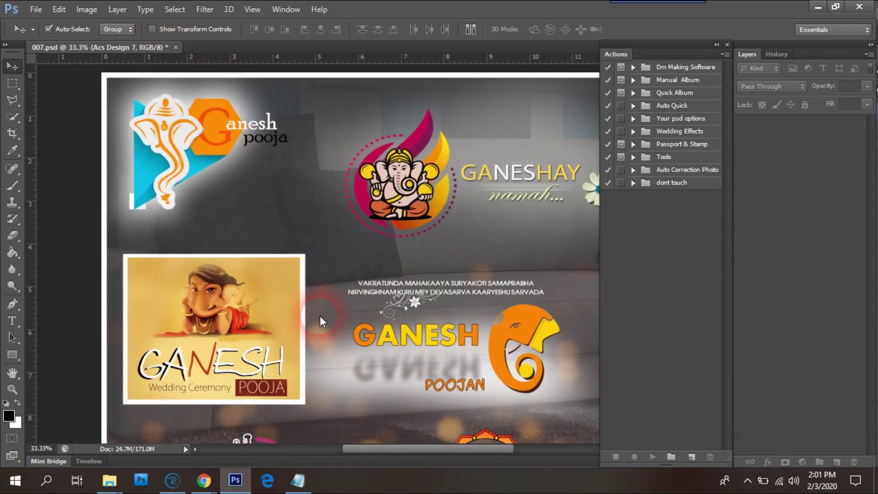
- Switch back to File Explorer and select the 013 PSD file in the extracted folder
click(140, 480)
click(109, 480)
click(343, 404)
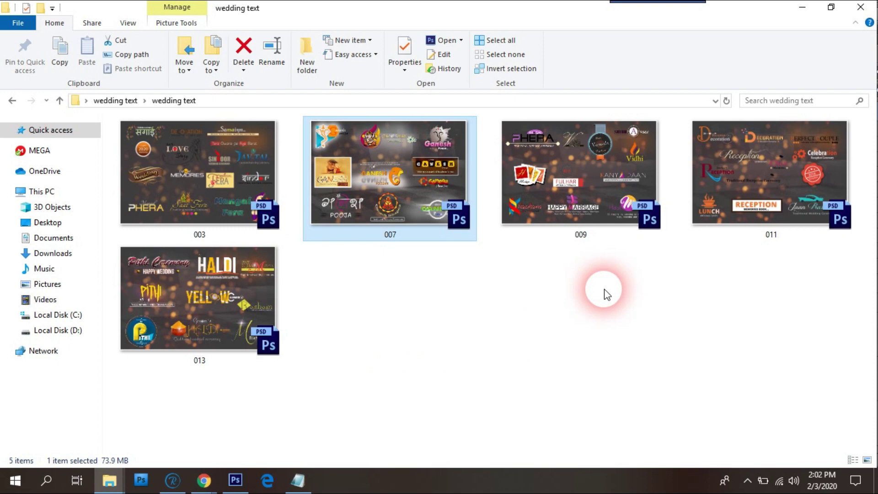
click(215, 288)
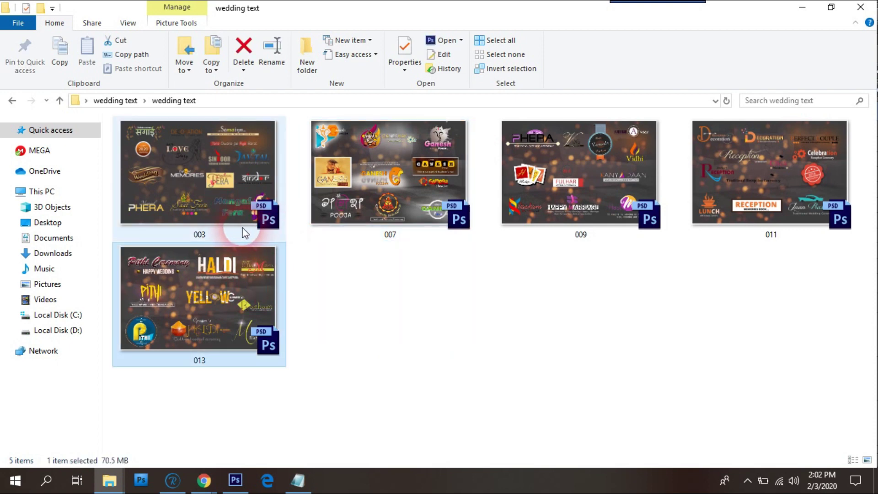